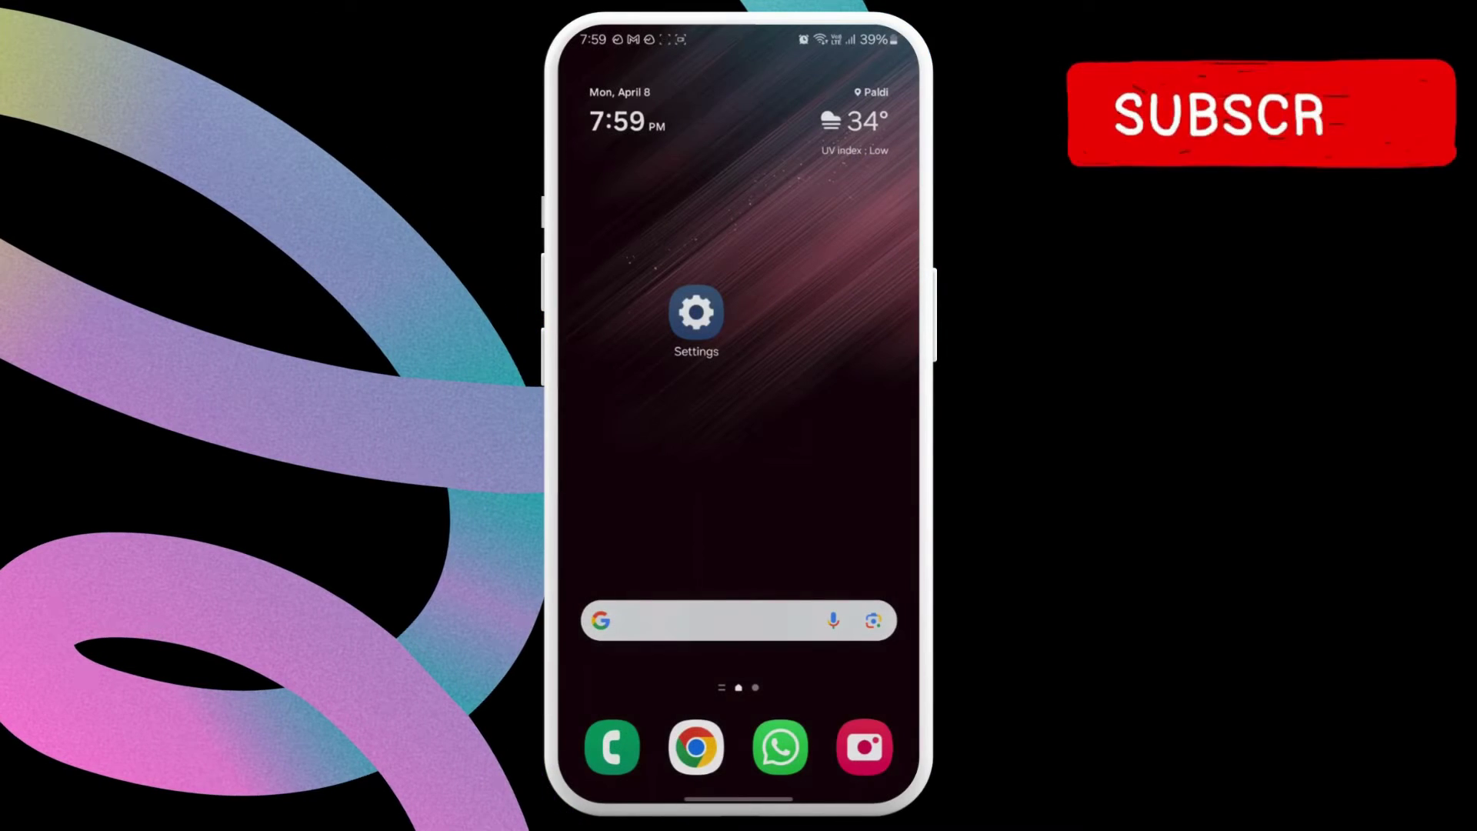
# Step: Search the Settings apps list for 'quick' and open Quick Share's app info
pyautogui.click(689, 330)
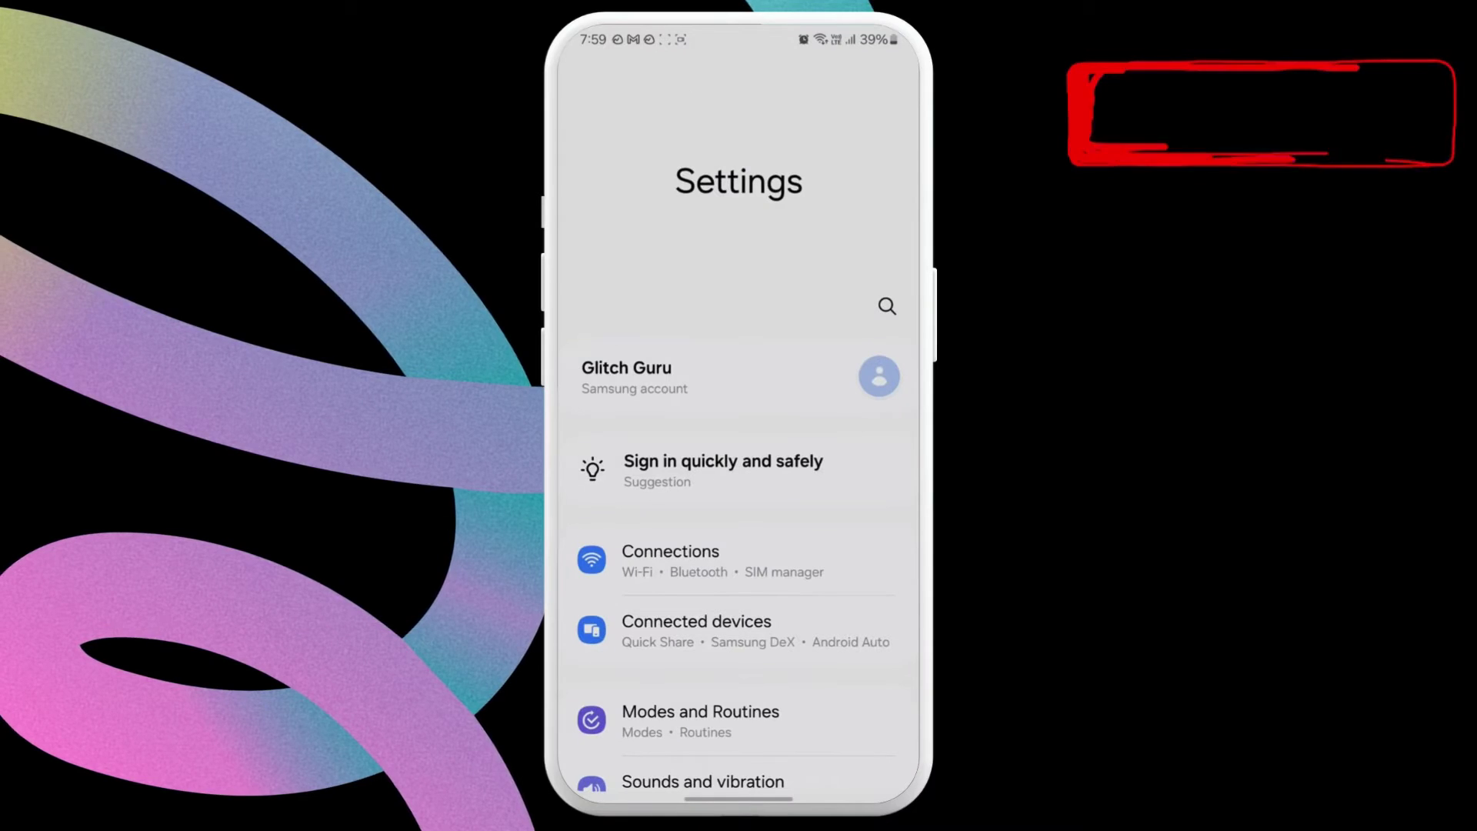
pyautogui.scroll(-10, 739, 462)
pyautogui.scroll(-5, 738, 462)
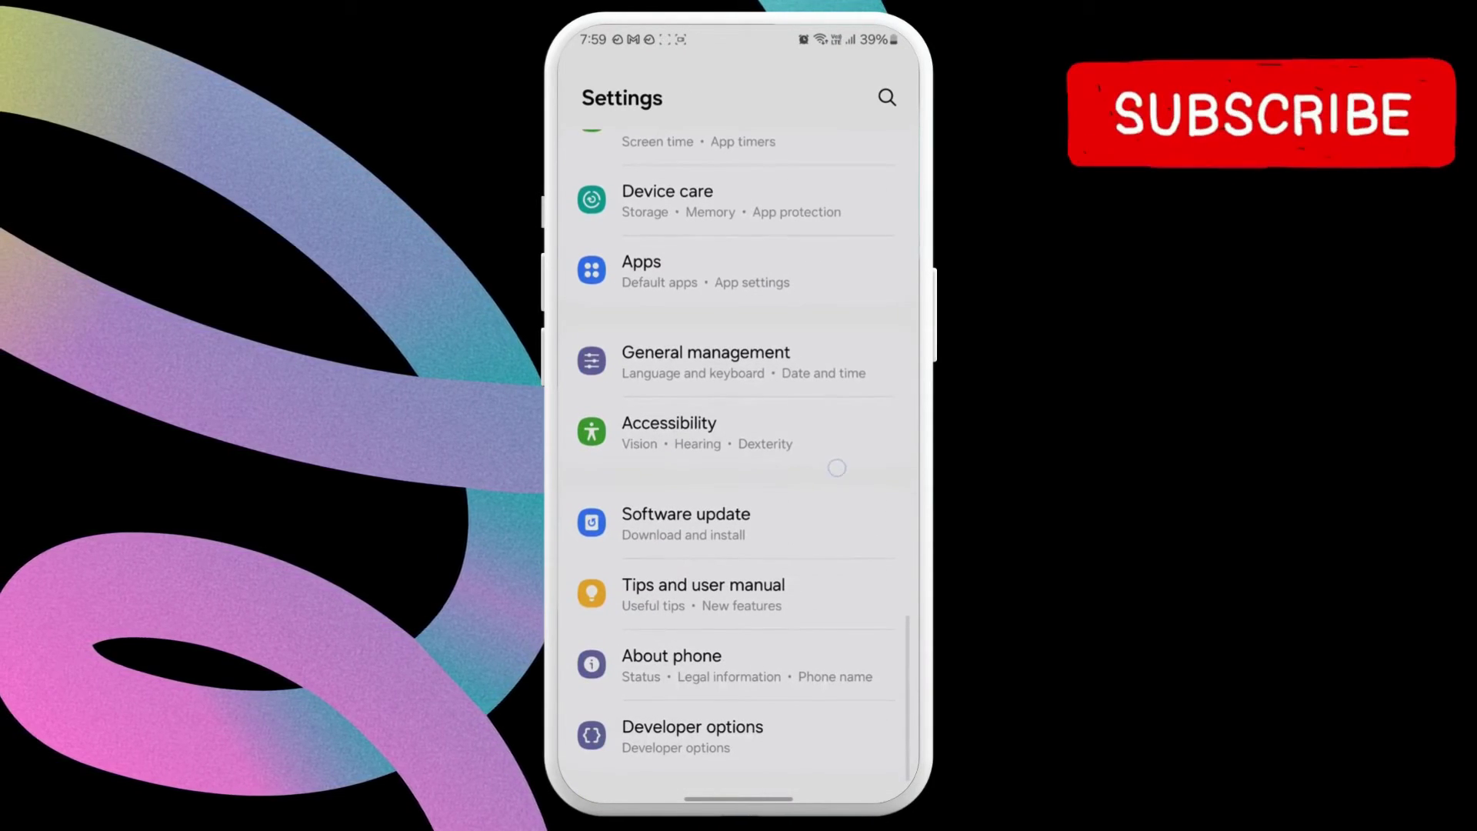
pyautogui.click(835, 278)
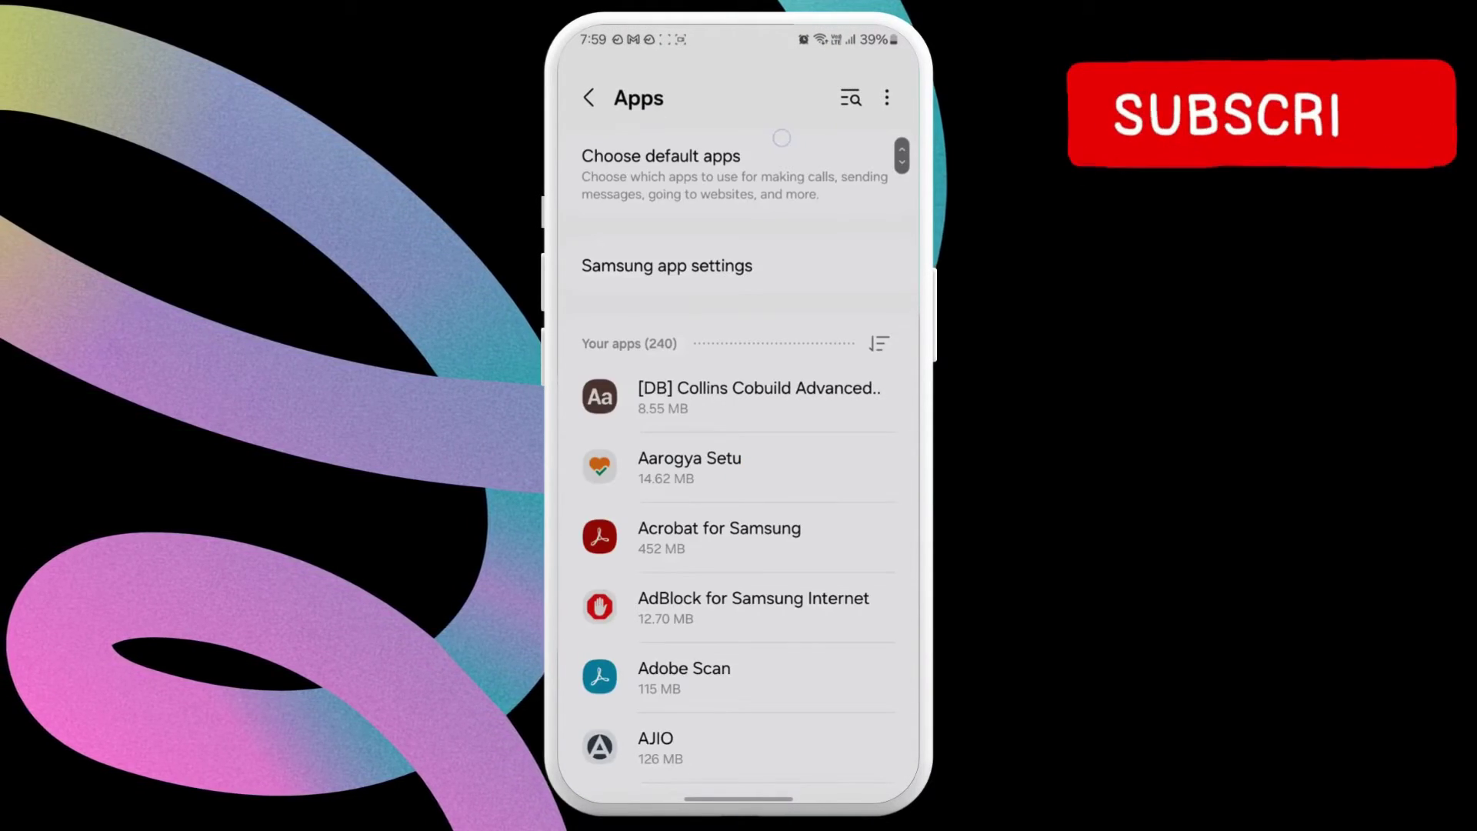
pyautogui.click(851, 112)
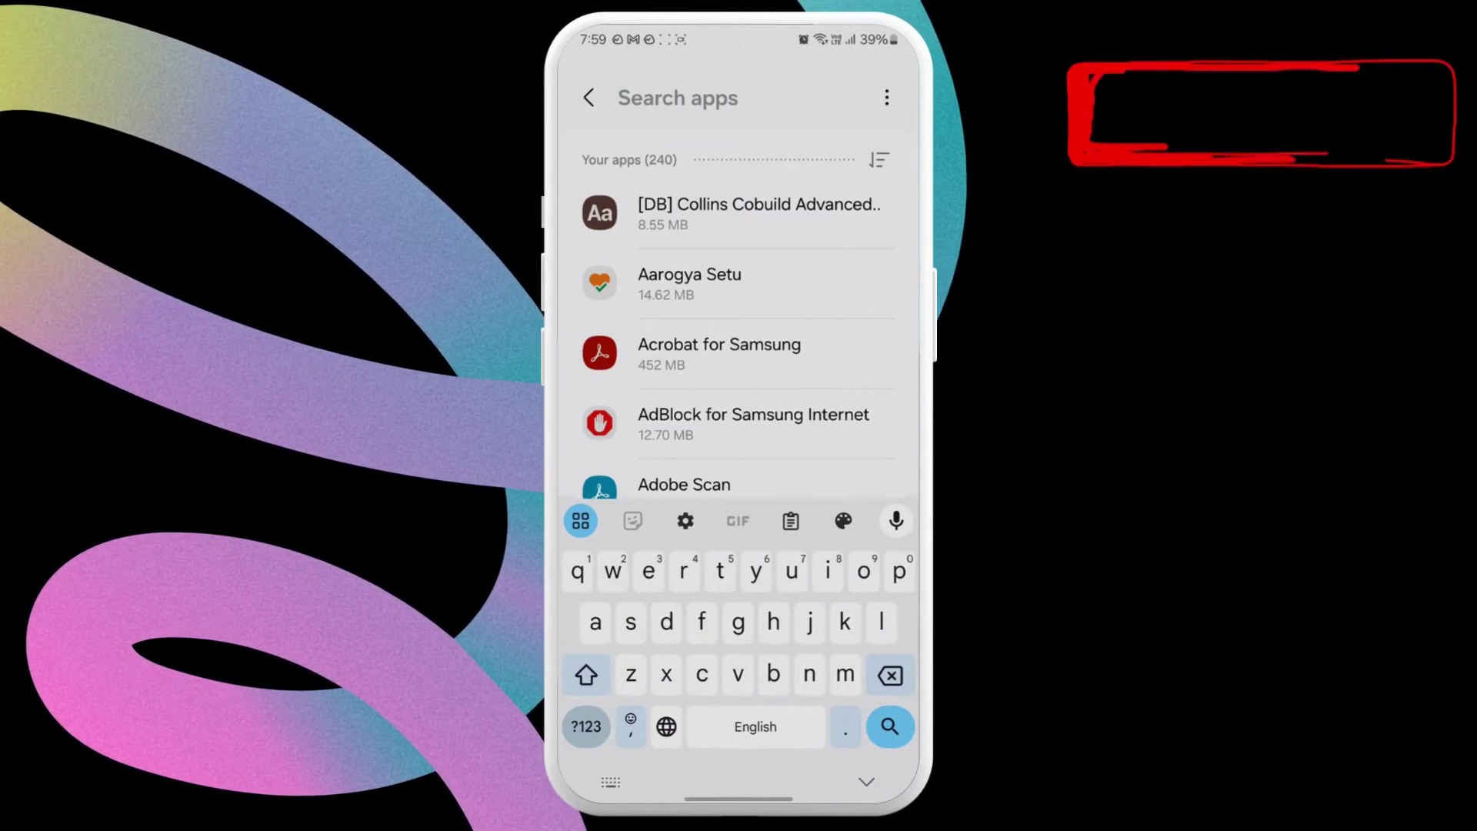
pyautogui.write('wuic')
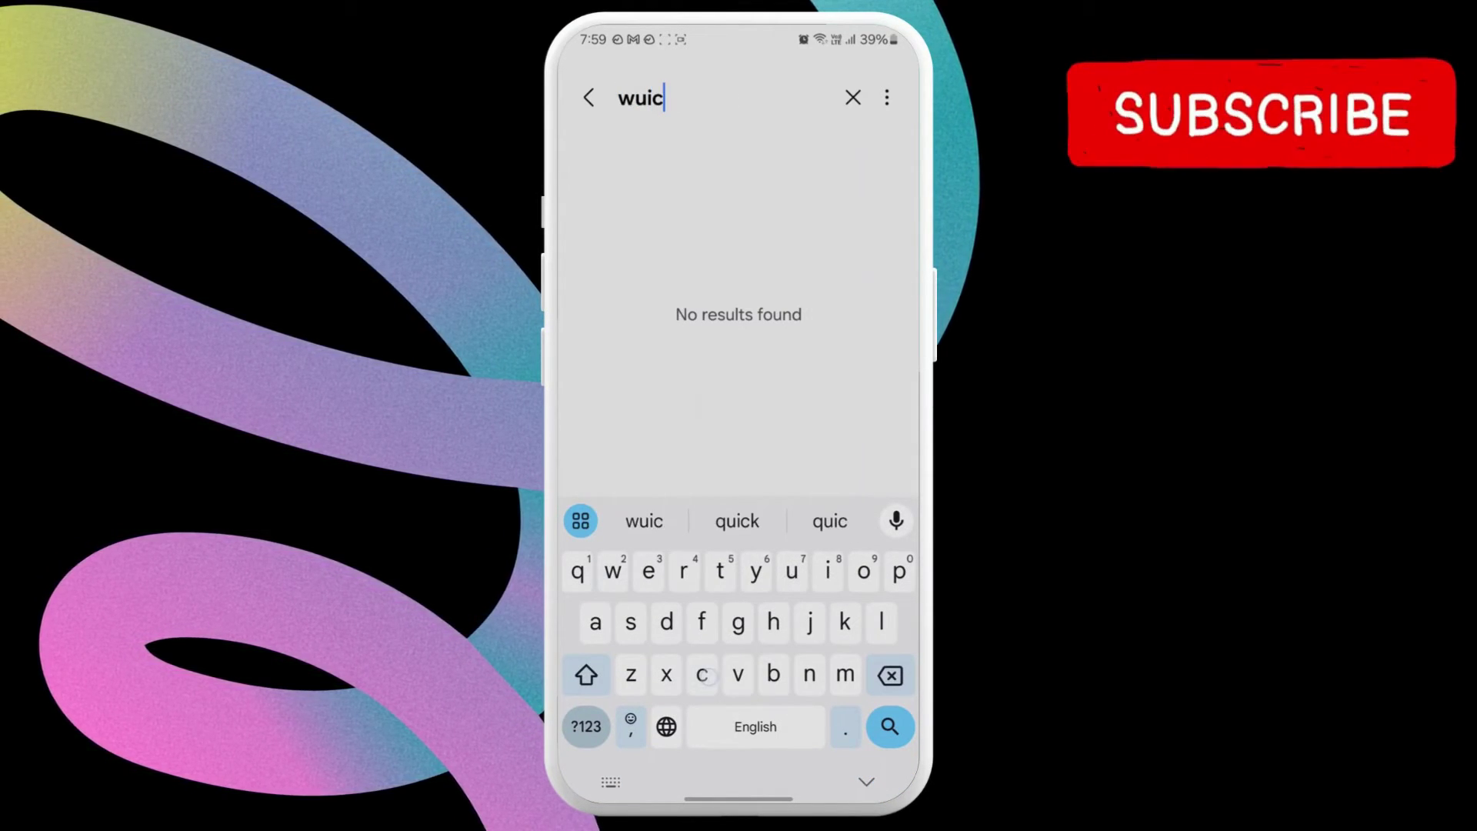
pyautogui.click(737, 521)
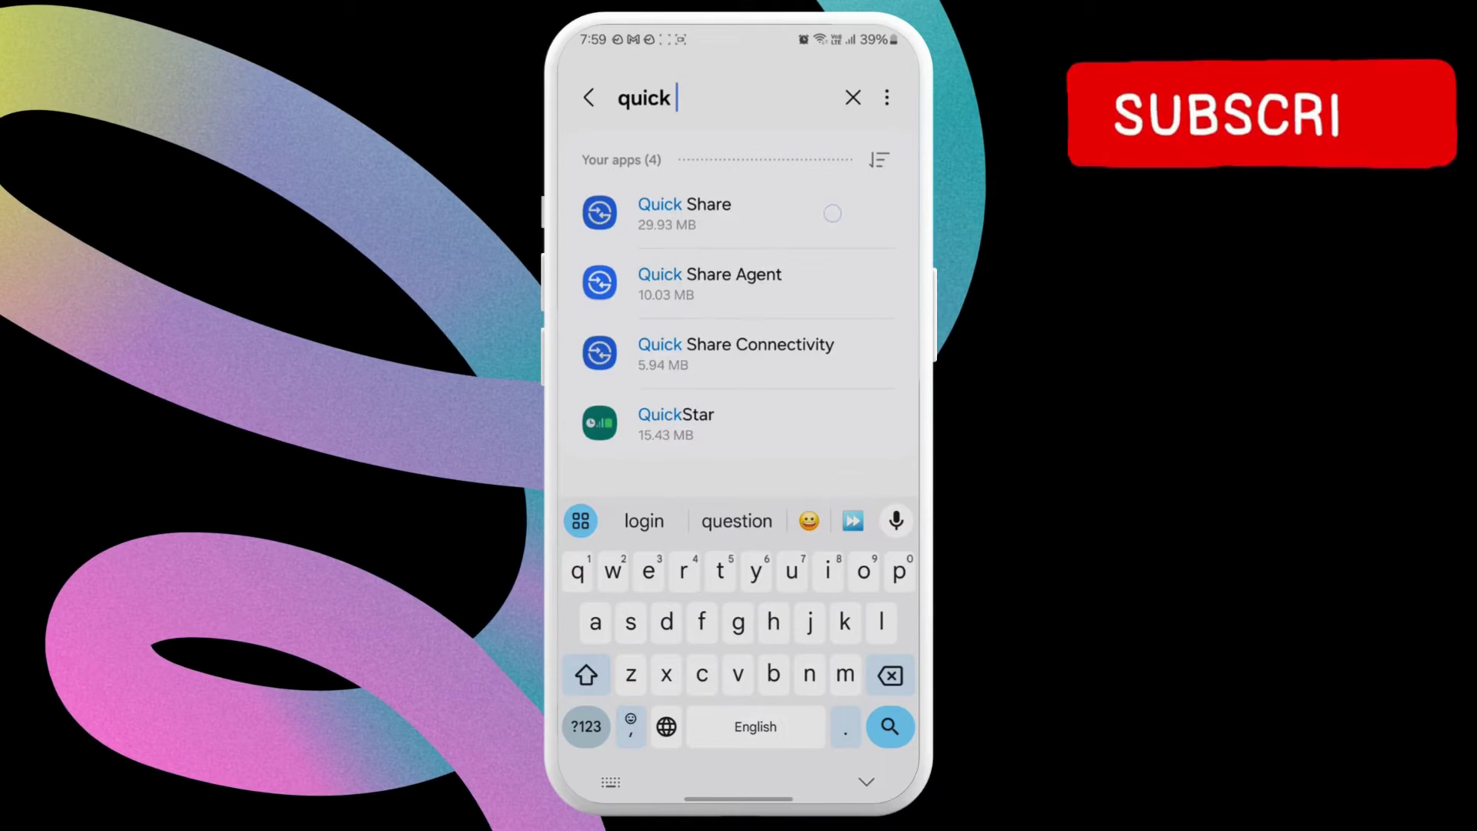
pyautogui.click(684, 214)
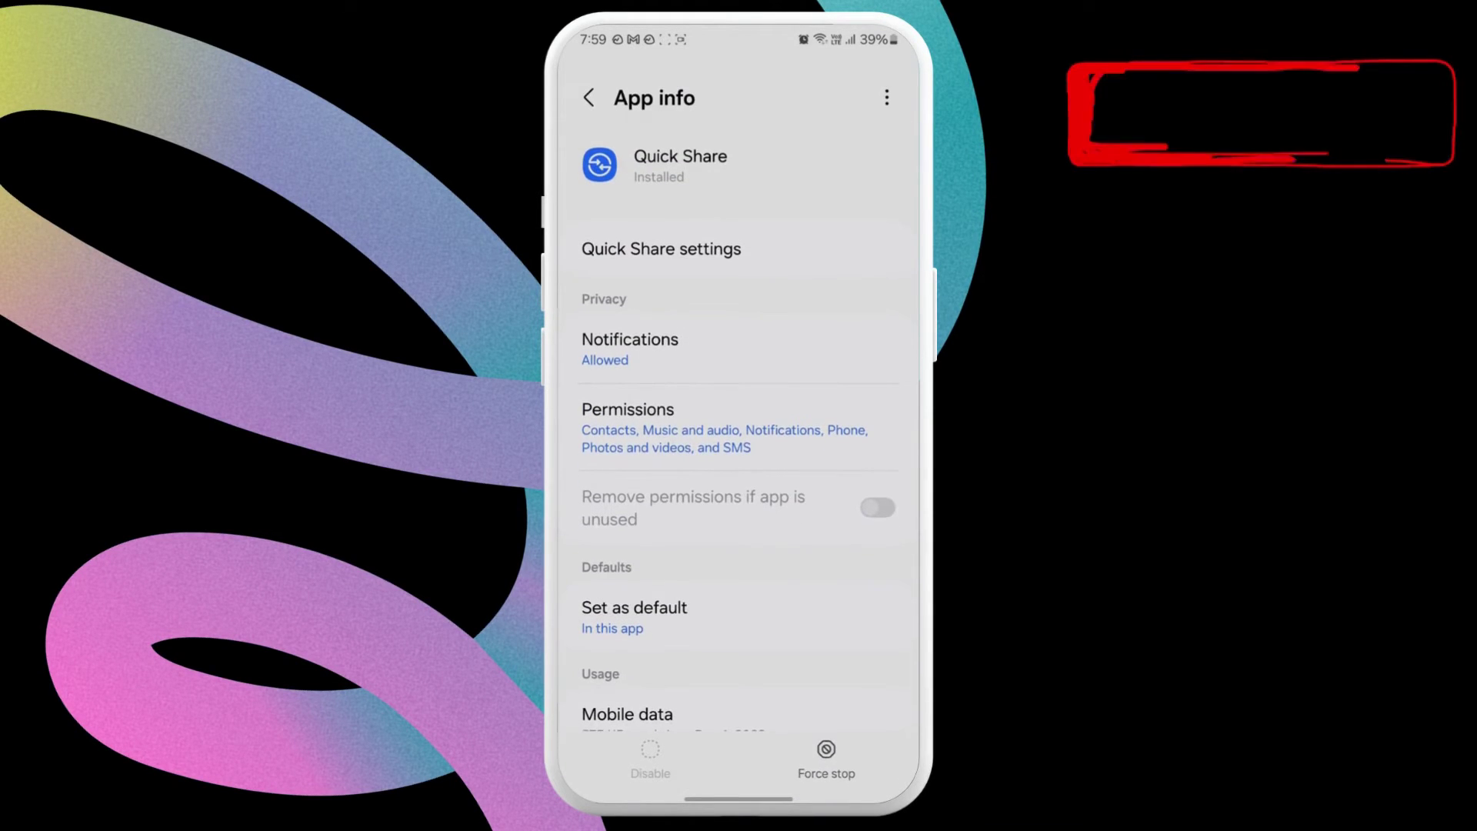
pyautogui.moveTo(795, 596); pyautogui.dragTo(795, 346)
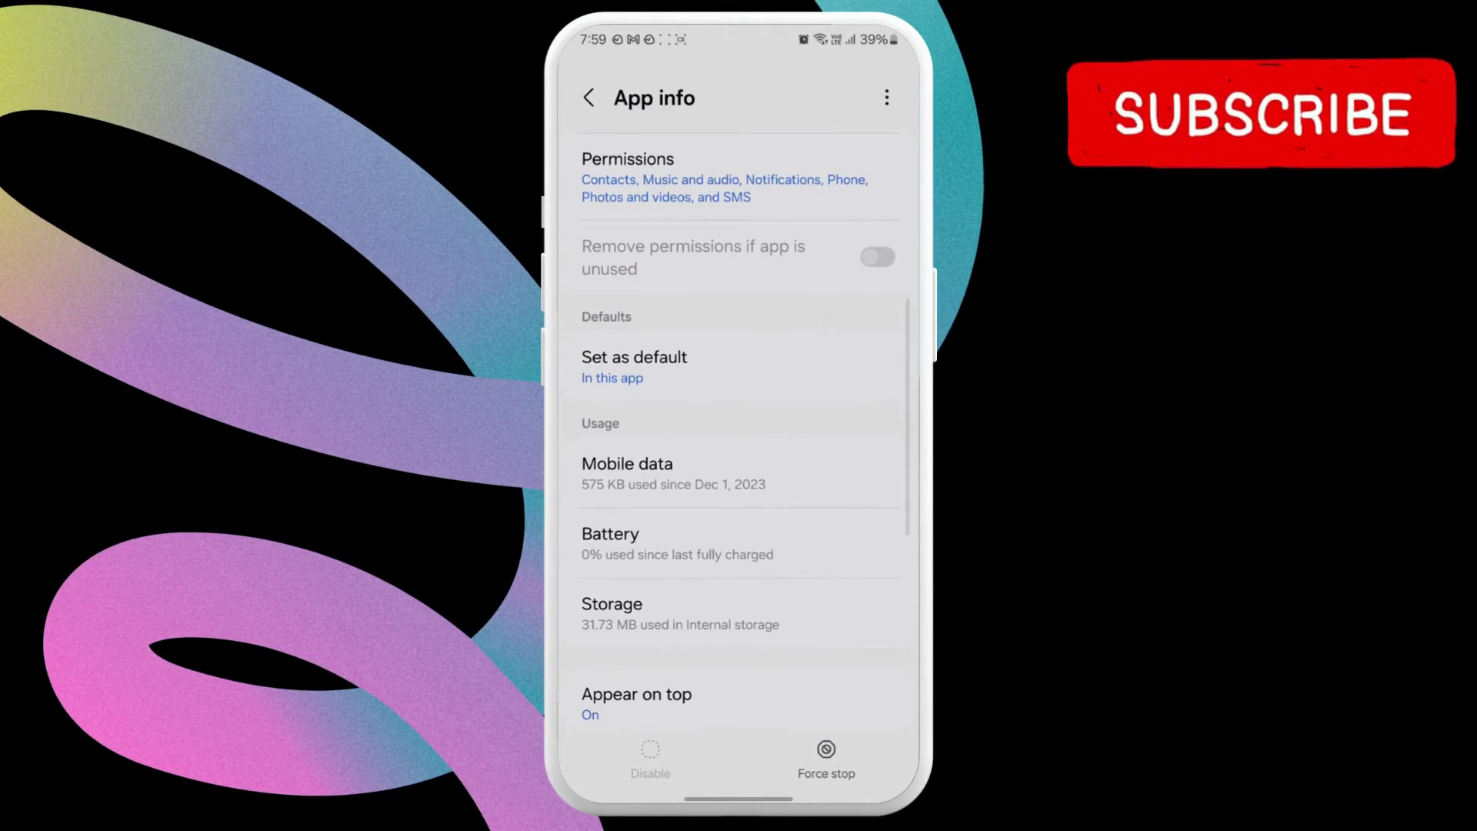
# Step: Clear Quick Share's 1.81 MB cache from its Storage page
pyautogui.click(680, 612)
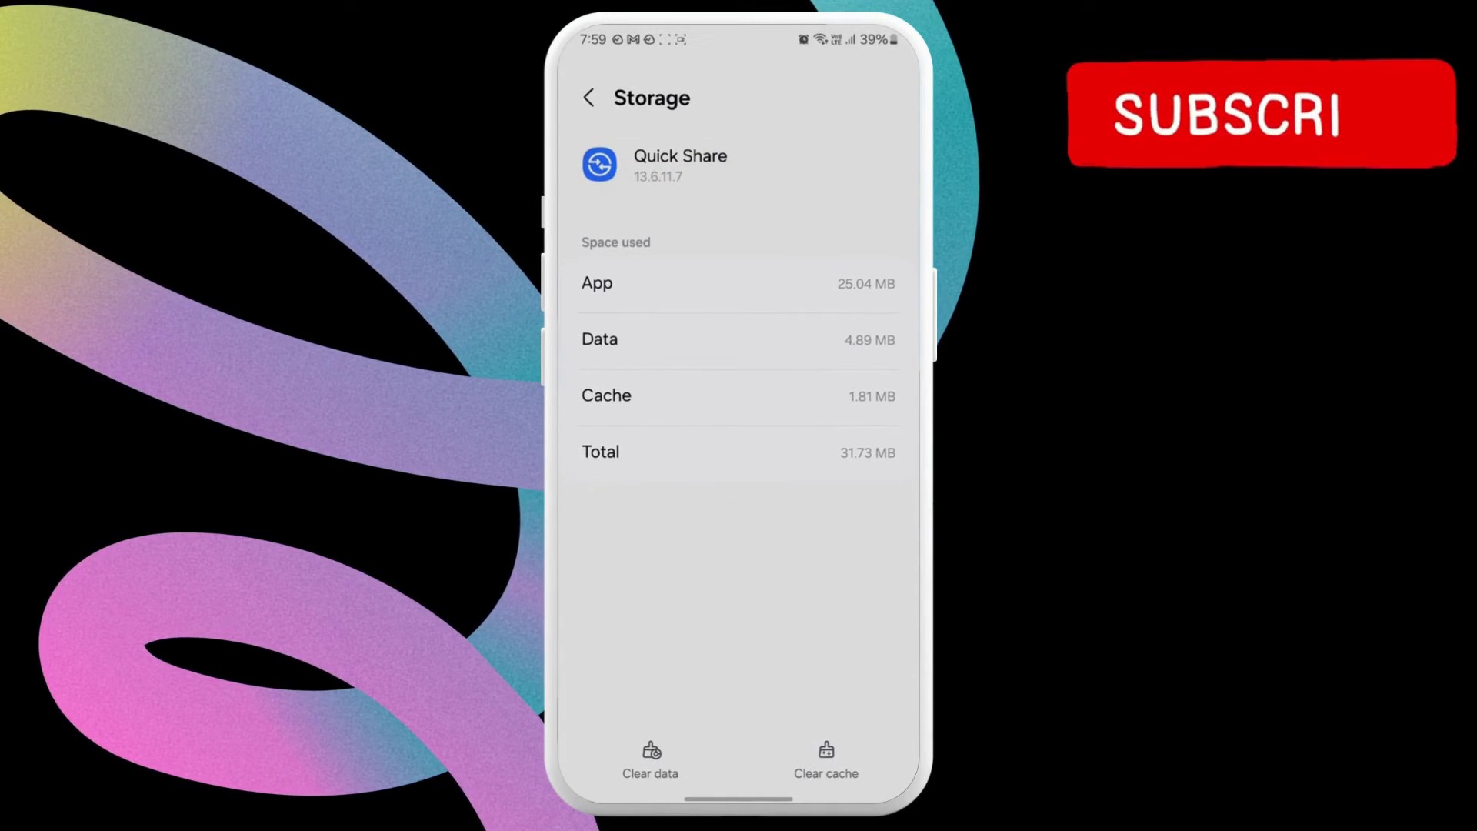
pyautogui.click(839, 773)
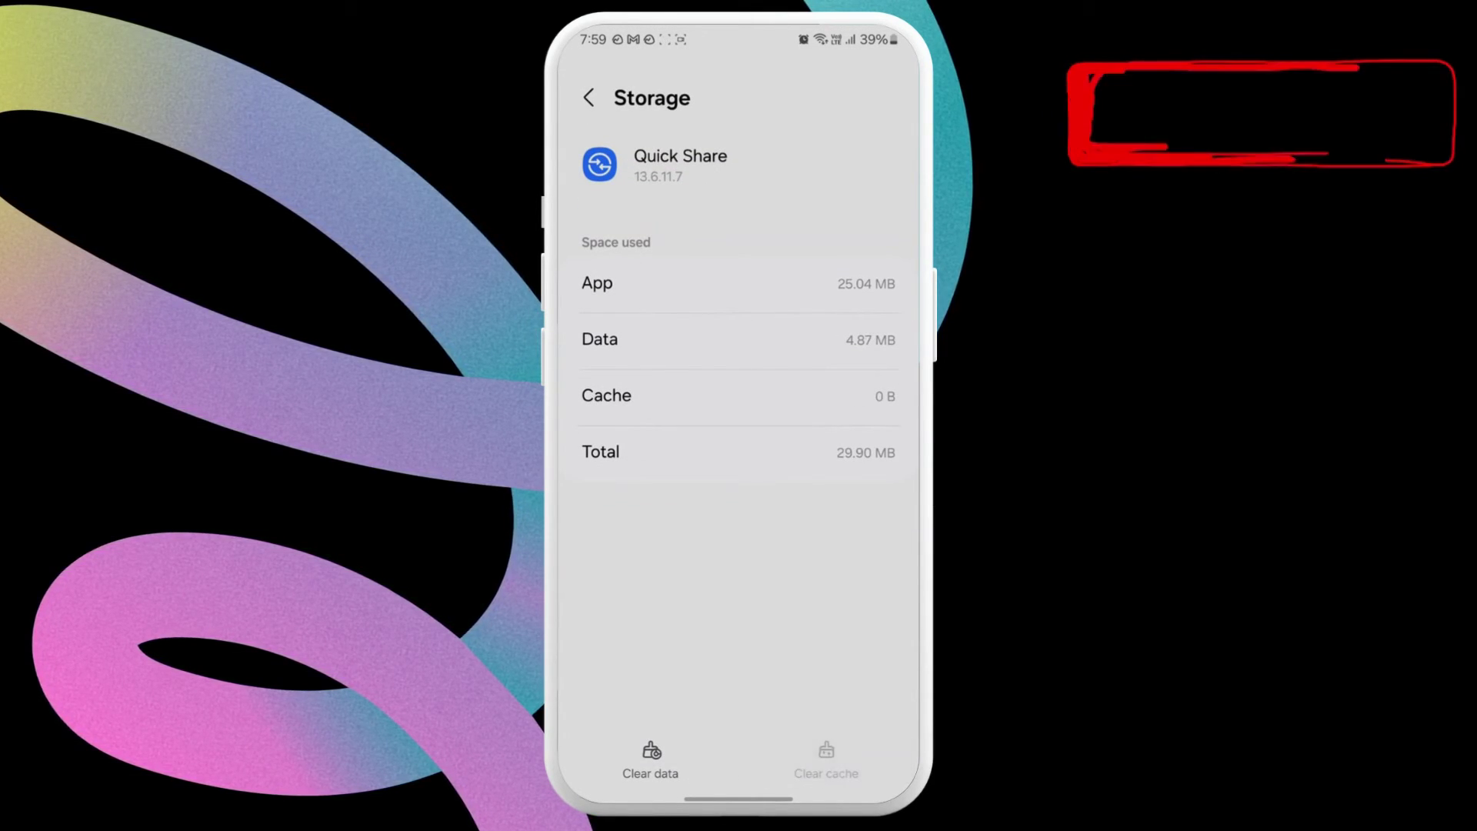
pyautogui.click(588, 97)
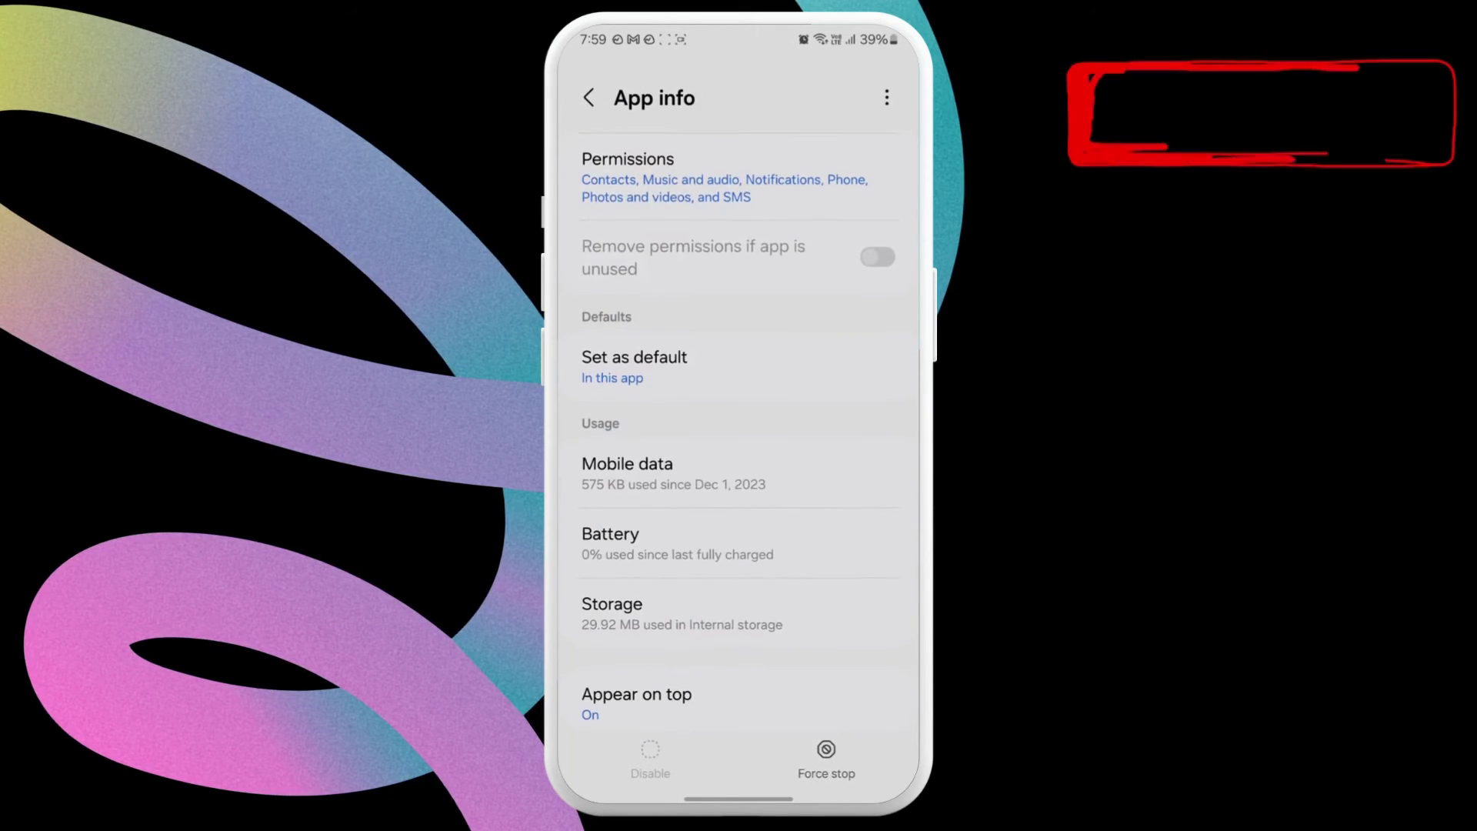